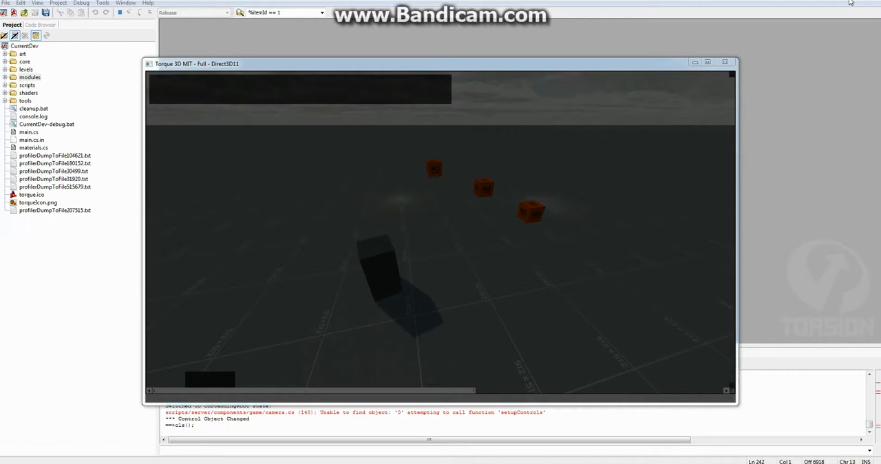
- Switch to the running Torque 3D game window, dismiss its console and open the World Editor
{"action": "left_click", "coordinate": [755, 237]}
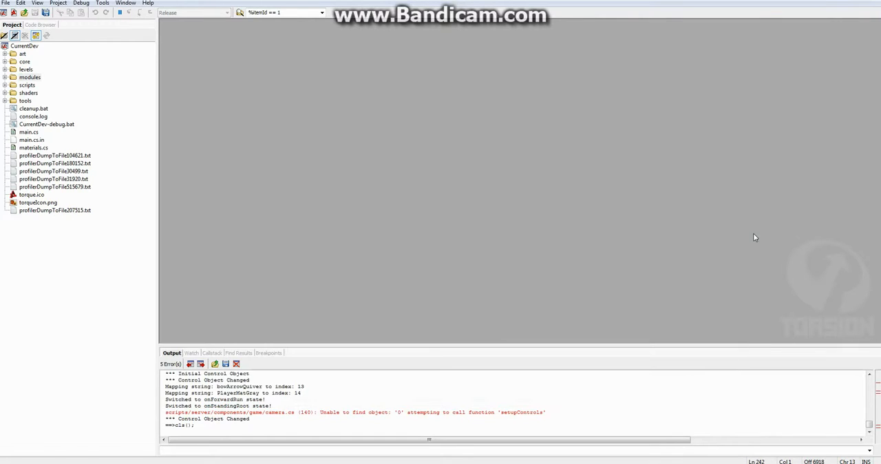
{"action": "left_click", "coordinate": [362, 463]}
{"action": "key", "text": "grave"}
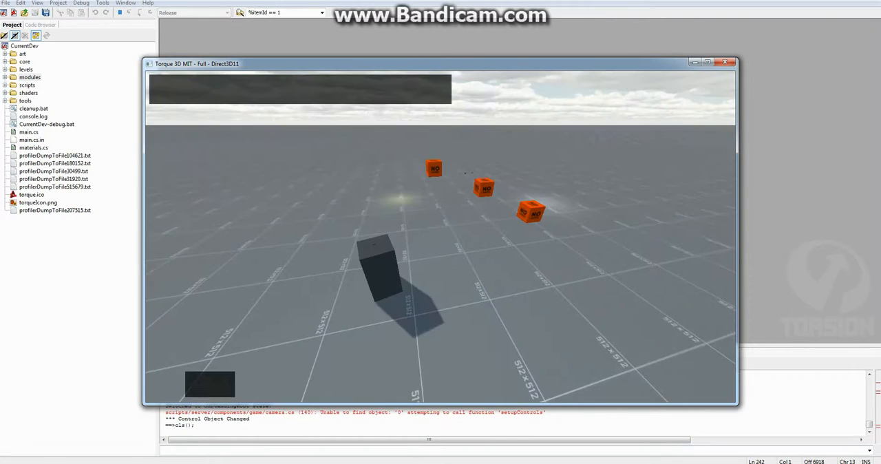
{"action": "key", "text": "F11"}
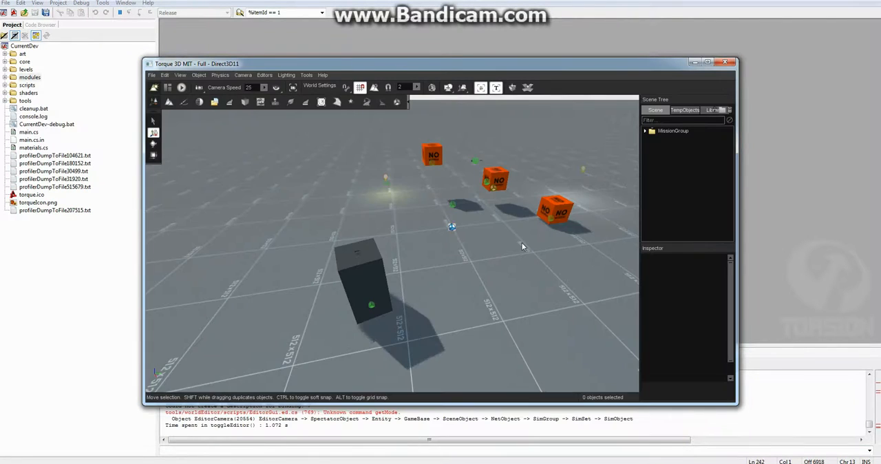
- Create a new Entity in the scene from the library's Level objects
{"action": "left_click", "coordinate": [714, 110]}
{"action": "left_click", "coordinate": [698, 121]}
{"action": "left_click", "coordinate": [666, 168]}
{"action": "left_click", "coordinate": [661, 165]}
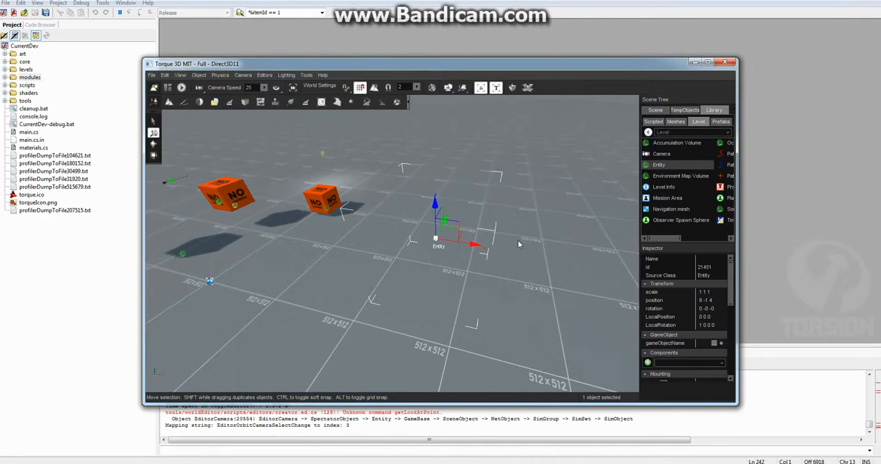
- Add a mesh component and a Collision component to the new entity
{"action": "left_click", "coordinate": [695, 364]}
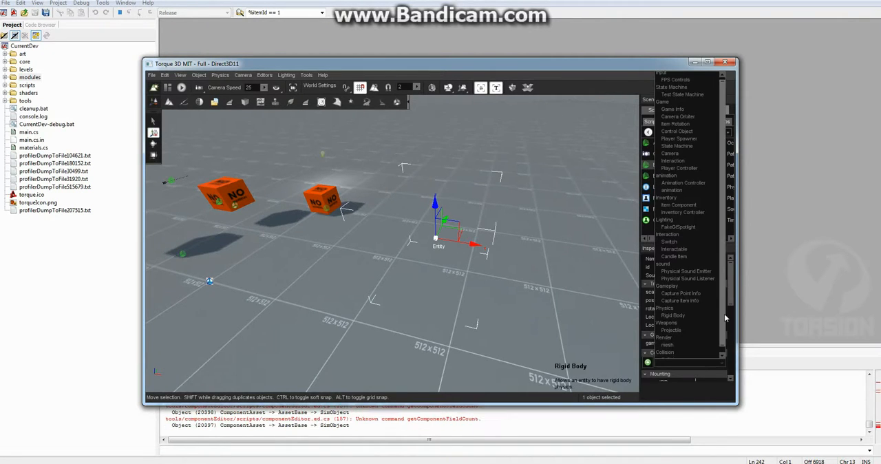
{"action": "left_click", "coordinate": [667, 347]}
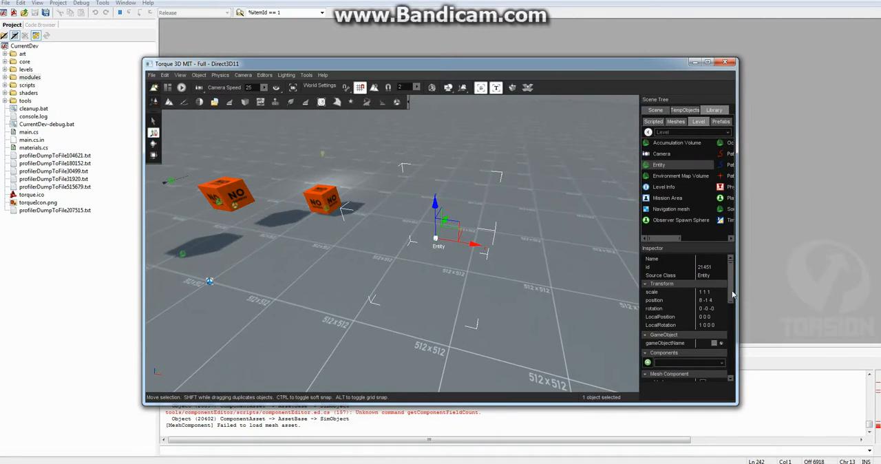
{"action": "scroll", "coordinate": [734, 295], "scroll_direction": "down", "scroll_amount": 2}
{"action": "left_click", "coordinate": [721, 320]}
{"action": "left_click_drag", "start_coordinate": [724, 267], "coordinate": [719, 317]}
{"action": "left_click", "coordinate": [677, 318]}
{"action": "left_click", "coordinate": [648, 329]}
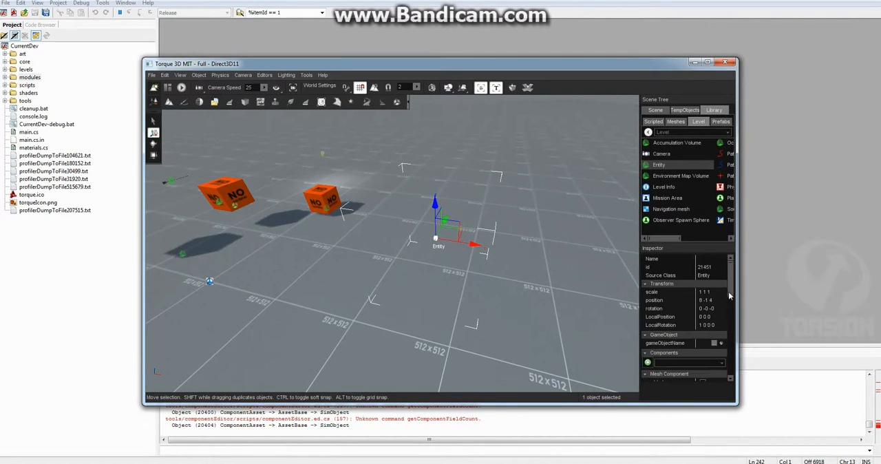
- Assign the Placeholder module's cube shape as the mesh component's MeshAsset
{"action": "scroll", "coordinate": [720, 308], "scroll_direction": "down", "scroll_amount": 3}
{"action": "left_click", "coordinate": [720, 297]}
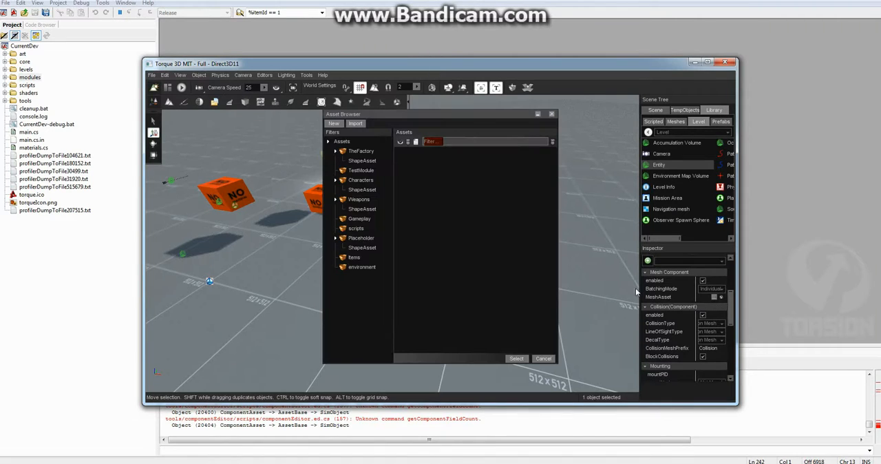
{"action": "left_click", "coordinate": [362, 248]}
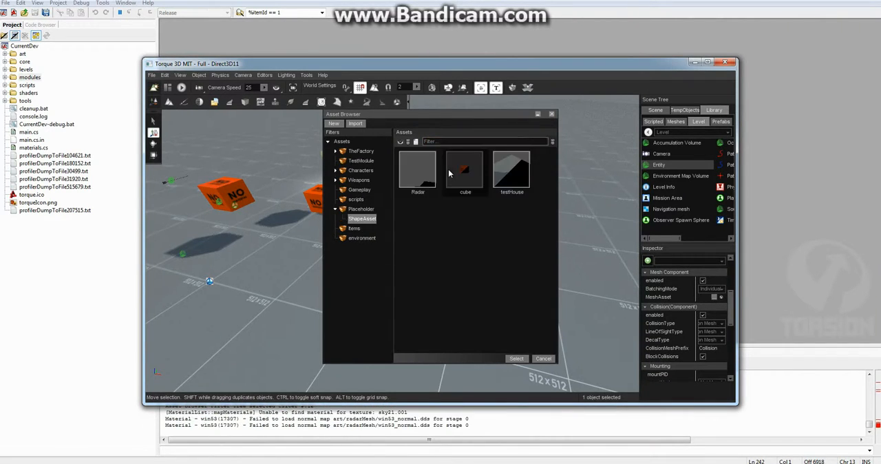
{"action": "left_click", "coordinate": [518, 357]}
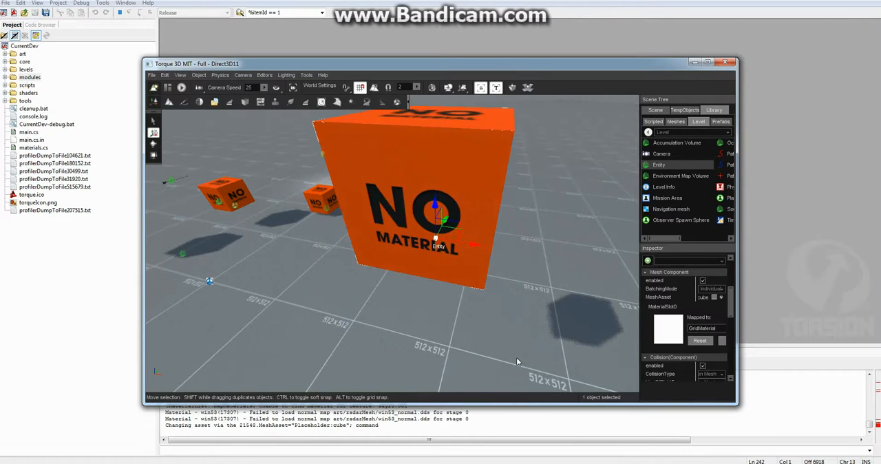
- Set the collision component's CollisionType, LineOfSightType and DecalType to Bounds
{"action": "scroll", "coordinate": [714, 303], "scroll_direction": "down", "scroll_amount": 2}
{"action": "left_click", "coordinate": [709, 333]}
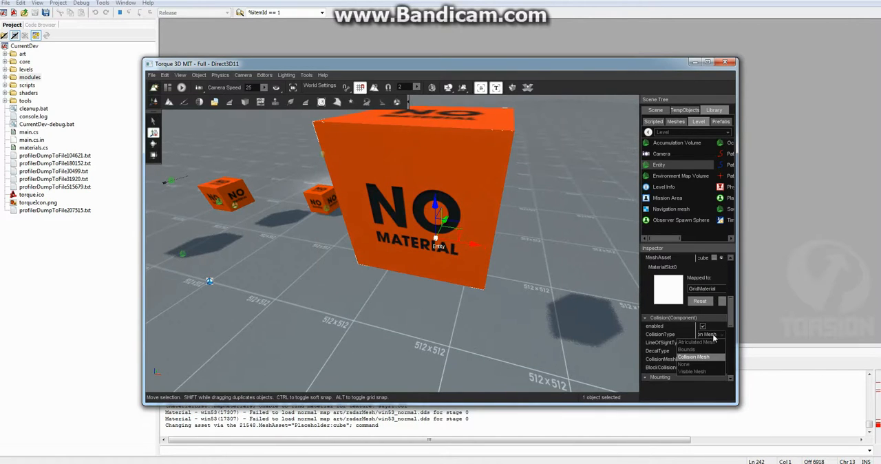
{"action": "left_click", "coordinate": [692, 349]}
{"action": "left_click", "coordinate": [709, 342]}
{"action": "left_click", "coordinate": [694, 358]}
{"action": "left_click", "coordinate": [709, 351]}
{"action": "left_click", "coordinate": [705, 366]}
- Convert the cube entity to a game object named TestGameObject in the TestModule package
{"action": "key", "text": "s"}
{"action": "right_click_drag", "start_coordinate": [569, 283], "coordinate": [569, 283]}
{"action": "key", "text": "w"}
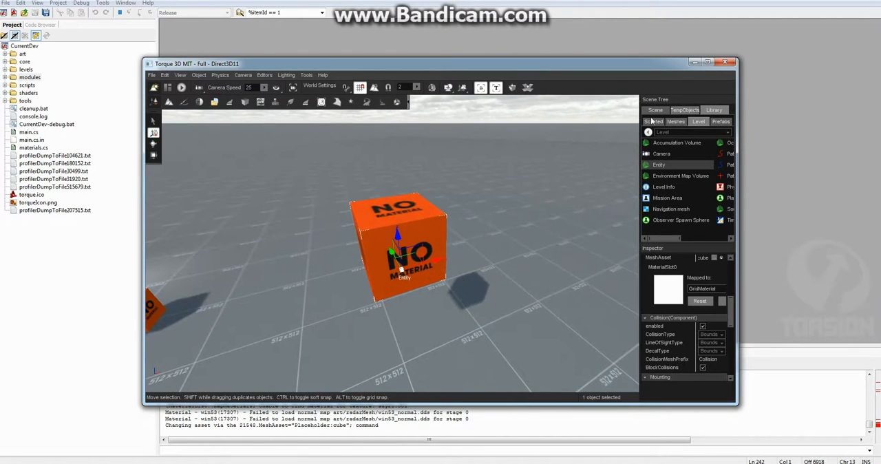
{"action": "left_click", "coordinate": [657, 111]}
{"action": "left_click", "coordinate": [671, 237]}
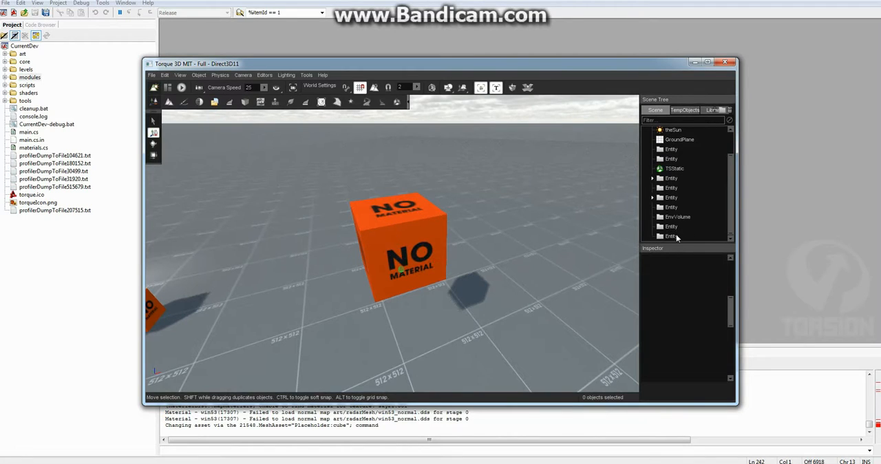
{"action": "left_click", "coordinate": [671, 236]}
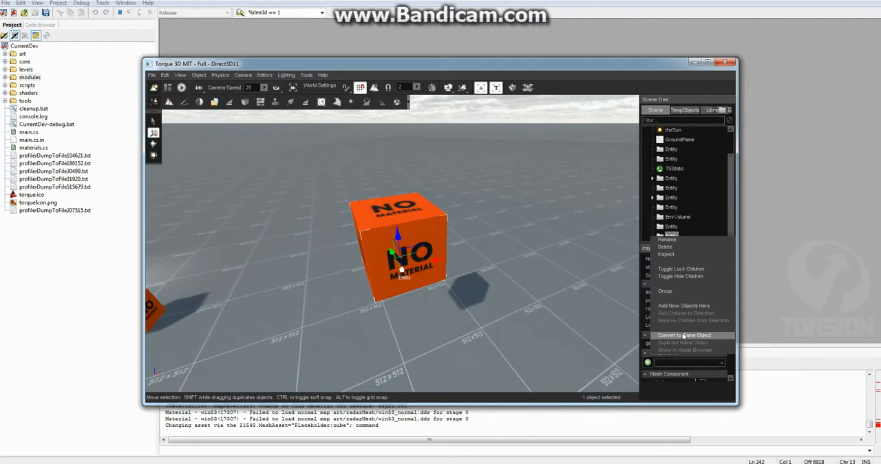
{"action": "left_click", "coordinate": [683, 337]}
{"action": "left_click", "coordinate": [448, 226]}
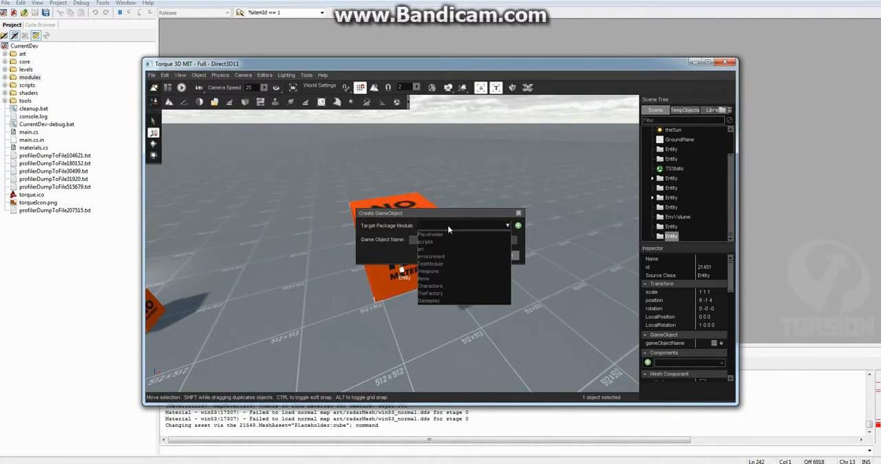
{"action": "left_click", "coordinate": [434, 264]}
{"action": "type", "text": "Test"}
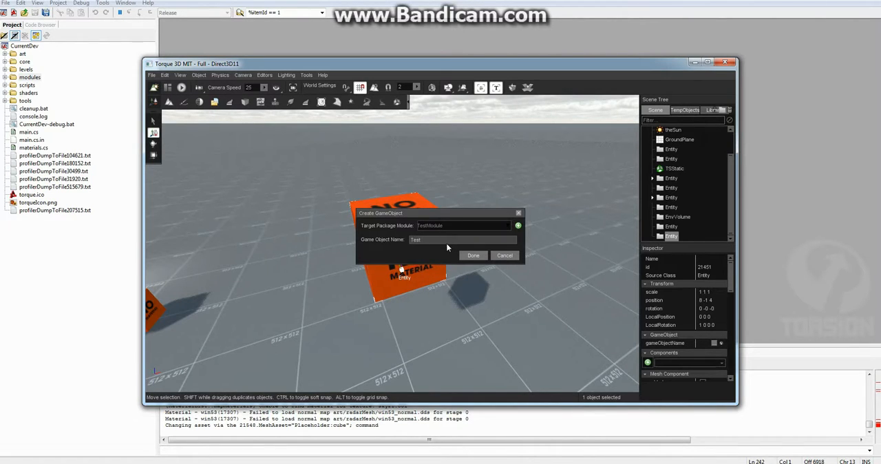
{"action": "type", "text": "GameObject"}
{"action": "left_click", "coordinate": [475, 259]}
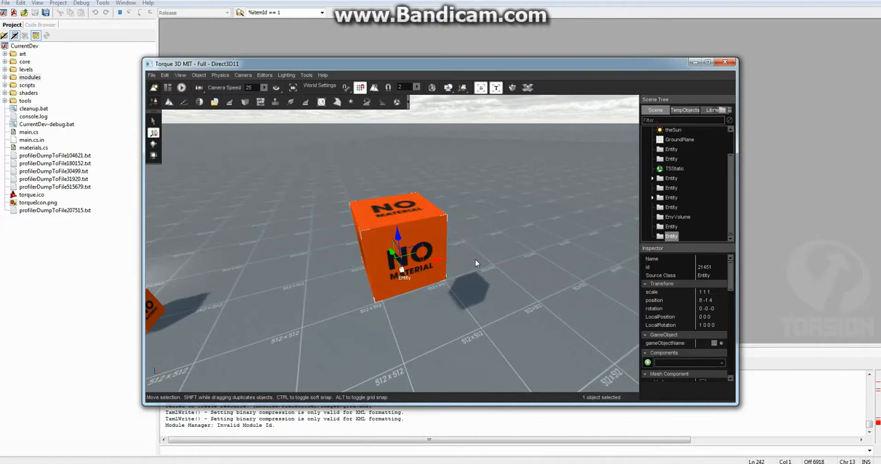
- Widen the inspector and examine the converted entity's class and GameObjectAsset fields
{"action": "left_click_drag", "start_coordinate": [730, 270], "coordinate": [731, 368]}
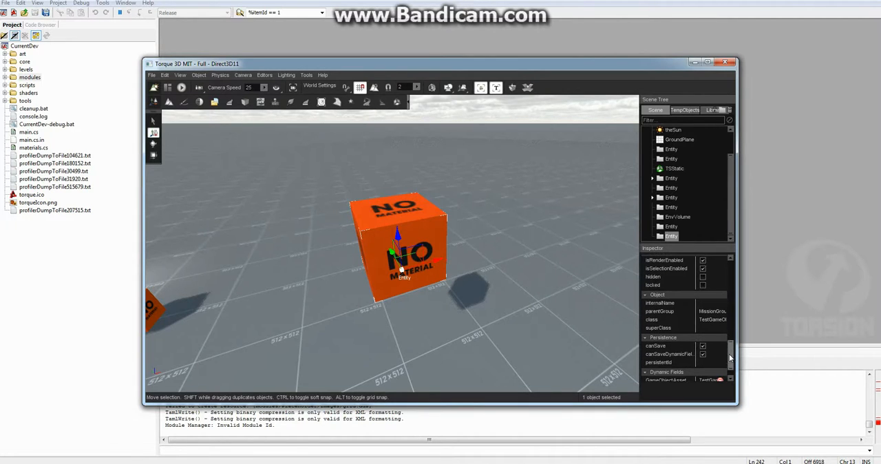
{"action": "left_click_drag", "start_coordinate": [697, 316], "coordinate": [587, 322]}
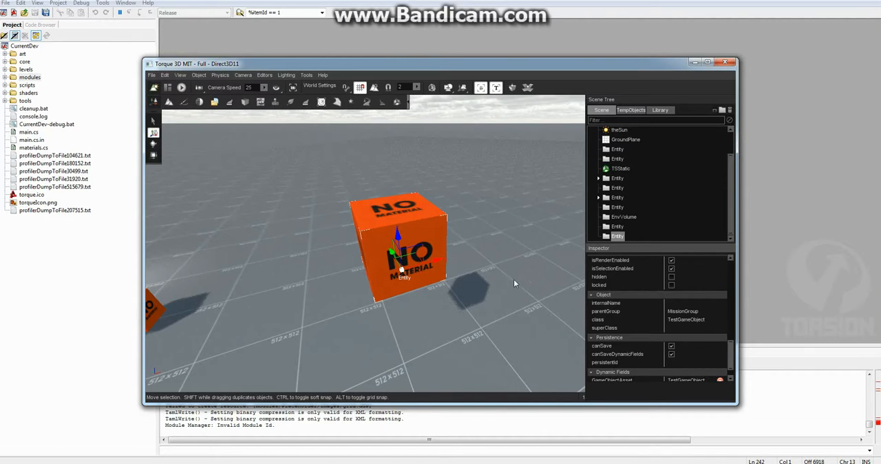
{"action": "key", "text": "s"}
{"action": "right_click_drag", "start_coordinate": [517, 274], "coordinate": [480, 269]}
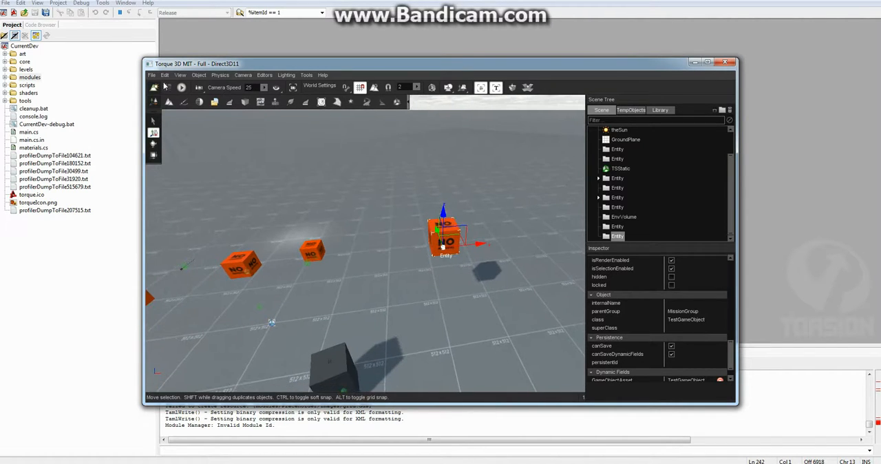
- Check TestModule's GameObjectAsset category in the Asset Browser for the new game object, then close the browser
{"action": "left_click", "coordinate": [216, 102]}
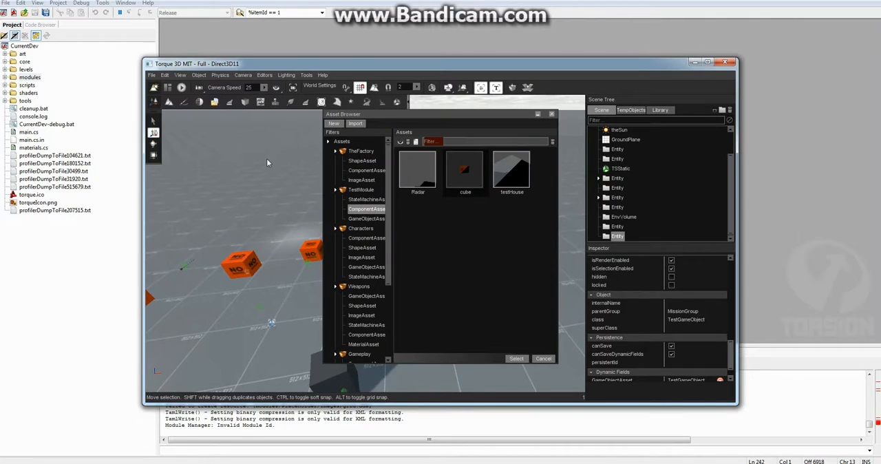
{"action": "left_click", "coordinate": [328, 142]}
{"action": "left_click", "coordinate": [335, 161]}
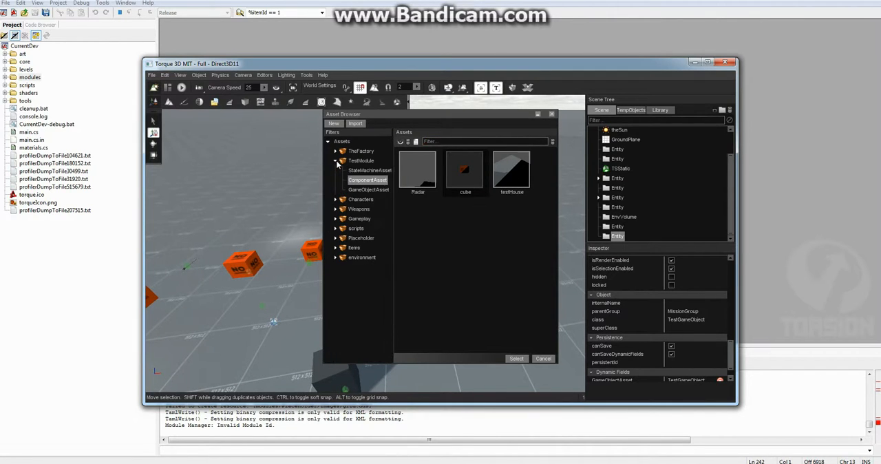
{"action": "left_click", "coordinate": [365, 190]}
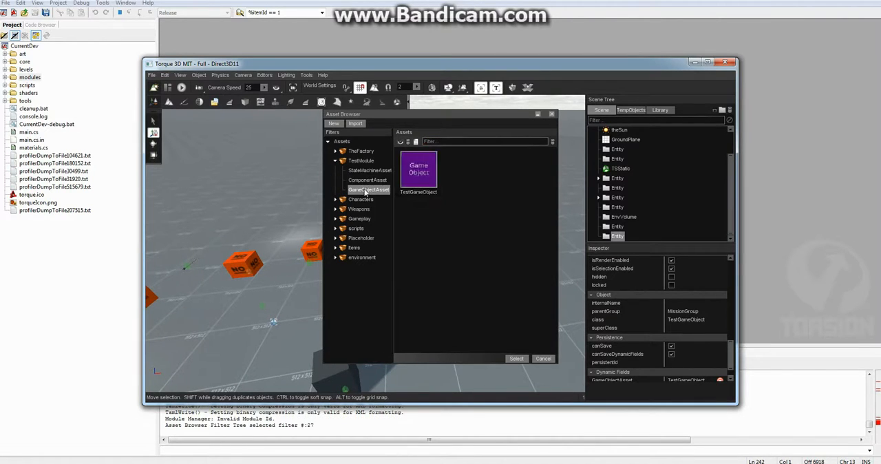
{"action": "left_click", "coordinate": [551, 115]}
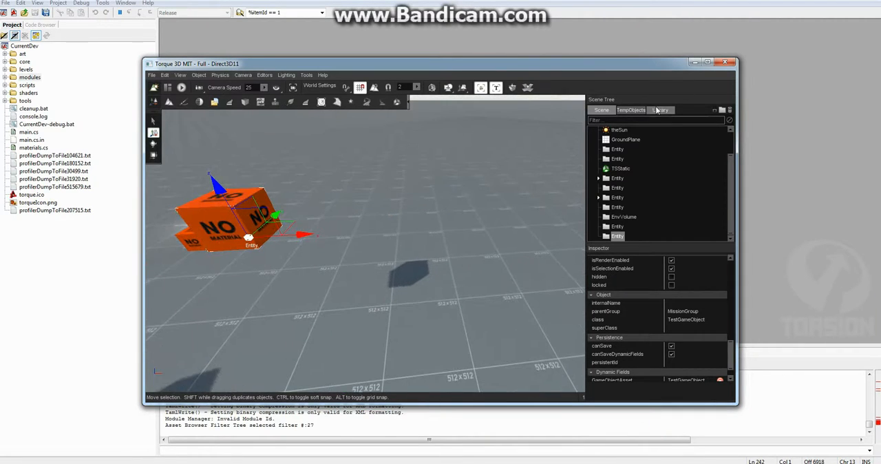
- Look for TestGameObject among the library's scripted GameObjects and return to the scene tree
{"action": "left_click", "coordinate": [660, 110]}
{"action": "double_click", "coordinate": [614, 154]}
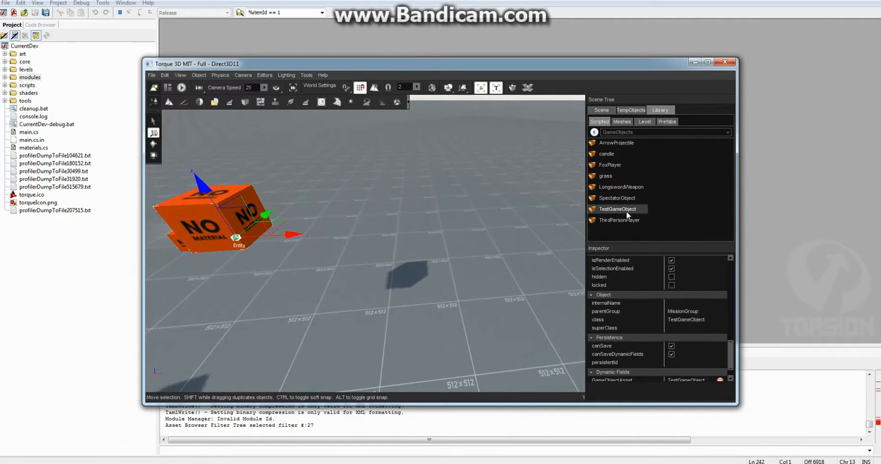
{"action": "left_click", "coordinate": [600, 111]}
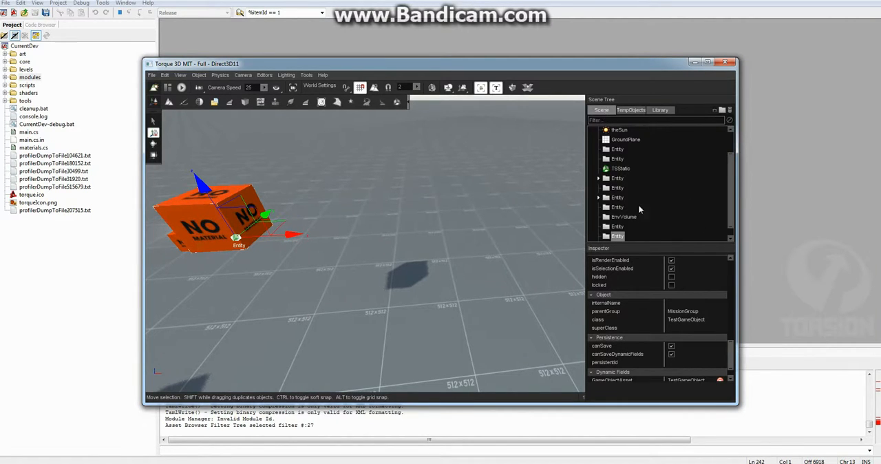
- Duplicate the cube game object, turn off grid snapping and space the two cubes apart along X, at about 8.4 and 10.7
{"action": "left_click", "coordinate": [618, 236]}
{"action": "right_click_drag", "start_coordinate": [373, 210], "coordinate": [353, 234]}
{"action": "key", "text": "s"}
{"action": "left_click_drag", "start_coordinate": [347, 214], "coordinate": [420, 213], "text": "shift"}
{"action": "left_click", "coordinate": [364, 91]}
{"action": "left_click", "coordinate": [320, 216]}
{"action": "left_click_drag", "start_coordinate": [356, 217], "coordinate": [372, 216]}
{"action": "left_click", "coordinate": [391, 217]}
{"action": "key", "text": "s"}
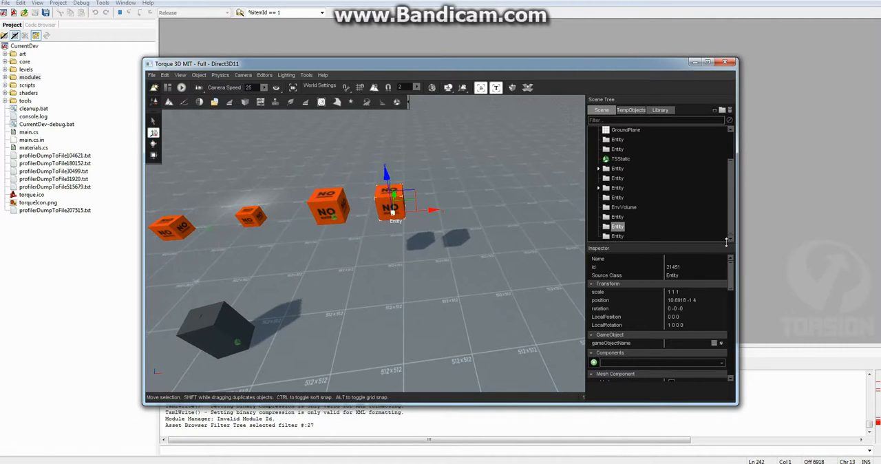
- Compare the component settings of the original cube and its duplicate in the inspector
{"action": "left_click_drag", "start_coordinate": [734, 282], "coordinate": [730, 313]}
{"action": "left_click", "coordinate": [332, 217]}
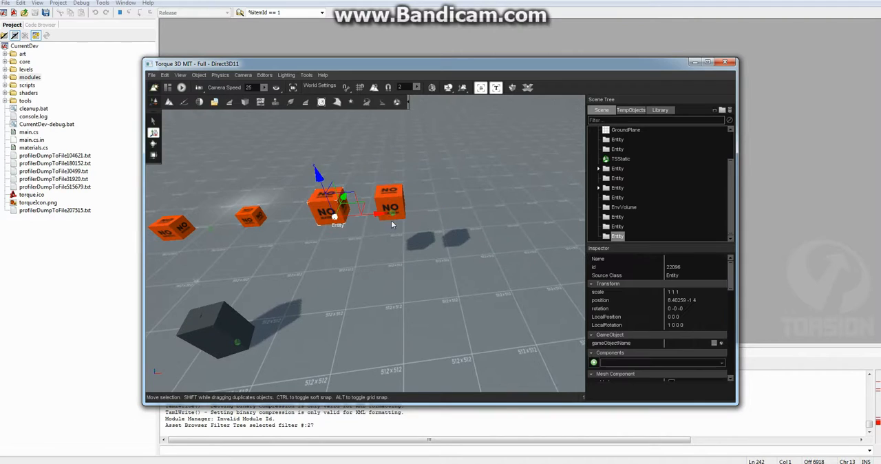
{"action": "left_click_drag", "start_coordinate": [732, 274], "coordinate": [732, 313]}
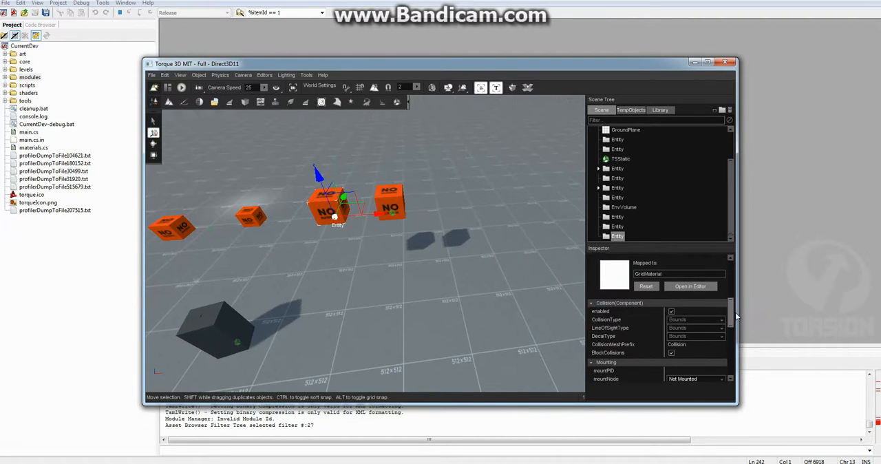
- Change the original cube's MeshAsset to the Characters module's playerBox shape and review its collision settings
{"action": "left_click", "coordinate": [391, 207]}
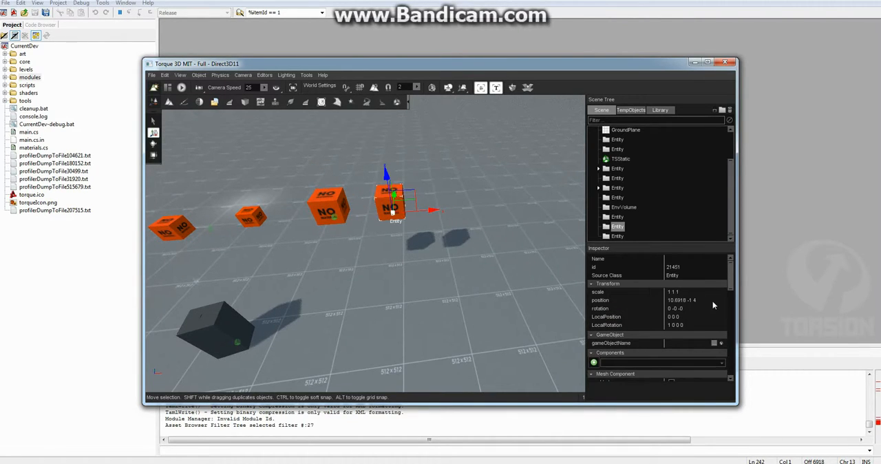
{"action": "left_click_drag", "start_coordinate": [732, 275], "coordinate": [734, 304]}
{"action": "left_click", "coordinate": [717, 288]}
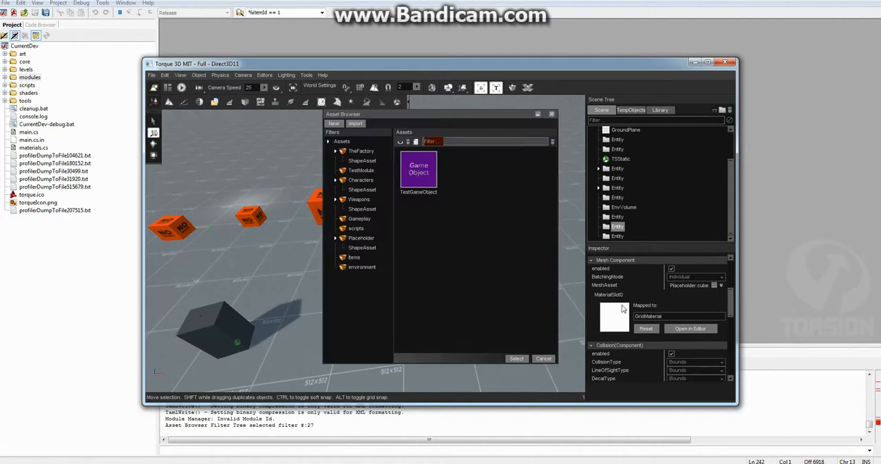
{"action": "left_click", "coordinate": [363, 192]}
{"action": "left_click", "coordinate": [517, 359]}
{"action": "right_click_drag", "start_coordinate": [427, 313], "coordinate": [403, 300]}
{"action": "key", "text": "w"}
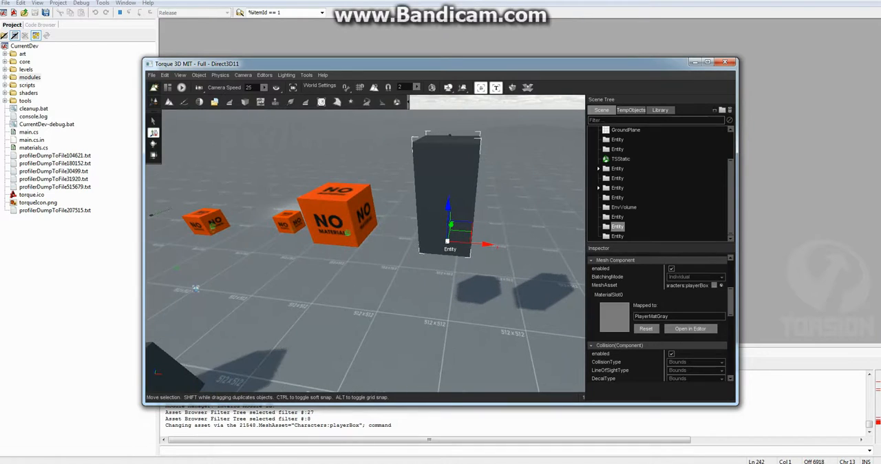
{"action": "key", "text": "s"}
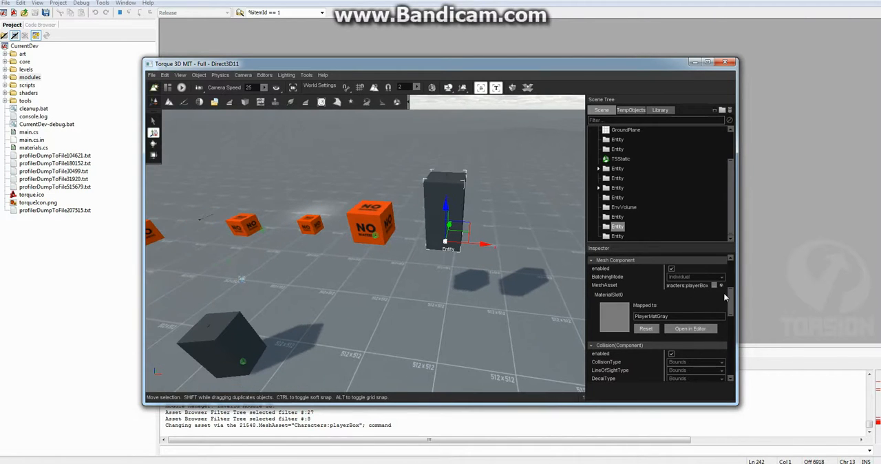
{"action": "left_click_drag", "start_coordinate": [734, 304], "coordinate": [730, 315]}
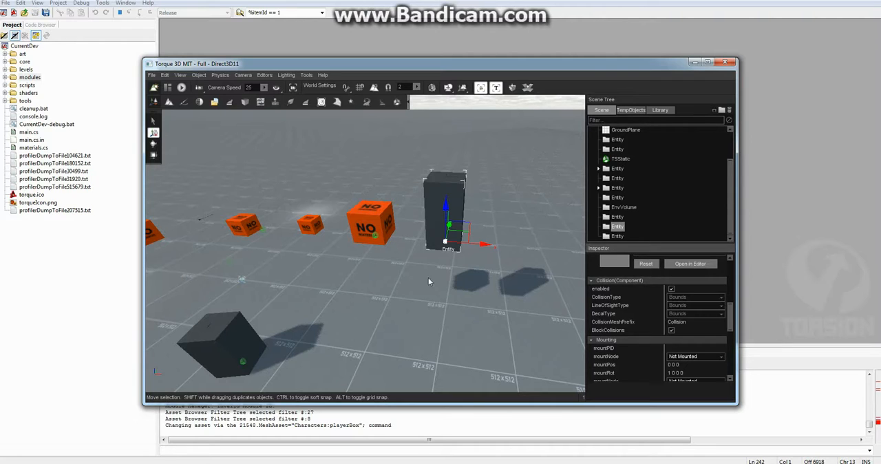
- Examine the edited game object, its duplicate and the player's box from different sides of the scene
{"action": "key", "text": "s"}
{"action": "right_click_drag", "start_coordinate": [433, 277], "coordinate": [379, 300]}
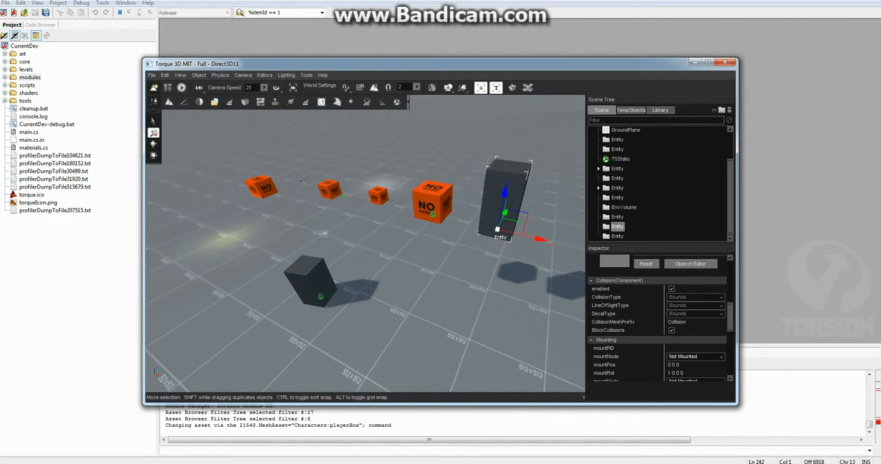
{"action": "left_click", "coordinate": [399, 301]}
{"action": "right_click_drag", "start_coordinate": [401, 301], "coordinate": [357, 313]}
{"action": "key", "text": "w"}
{"action": "key", "text": "s"}
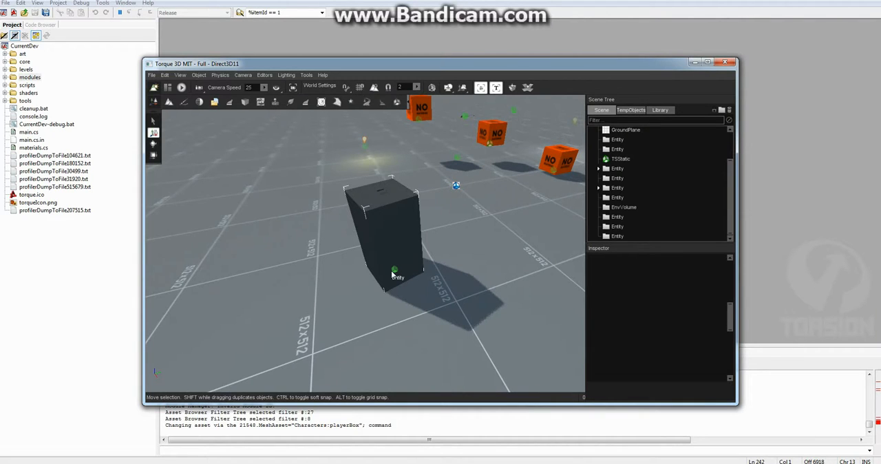
{"action": "key", "text": "a"}
{"action": "right_click_drag", "start_coordinate": [417, 273], "coordinate": [454, 278]}
{"action": "key", "text": "d"}
{"action": "key", "text": "a"}
- Leave the World Editor, switch back to the player's camera and walk the player around the level
{"action": "key", "text": "F11"}
{"action": "key", "text": "alt+c"}
{"action": "key", "text": "w"}
{"action": "key", "text": "w"}
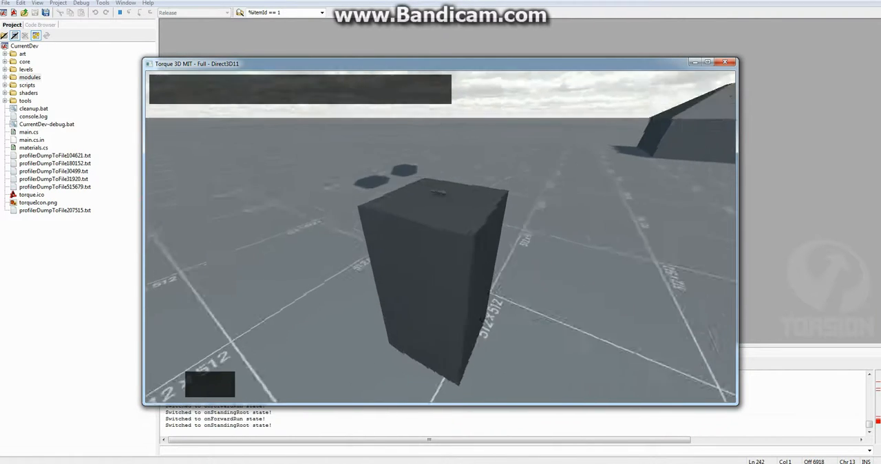
{"action": "key", "text": "w"}
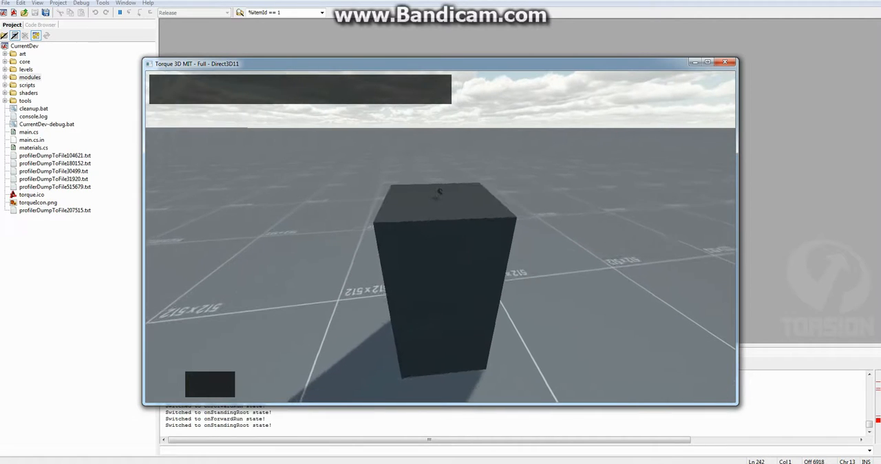
{"action": "key", "text": "w"}
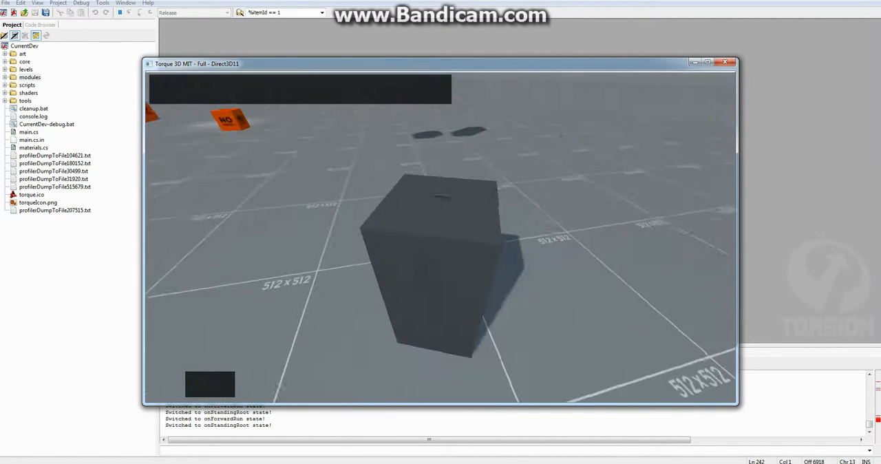